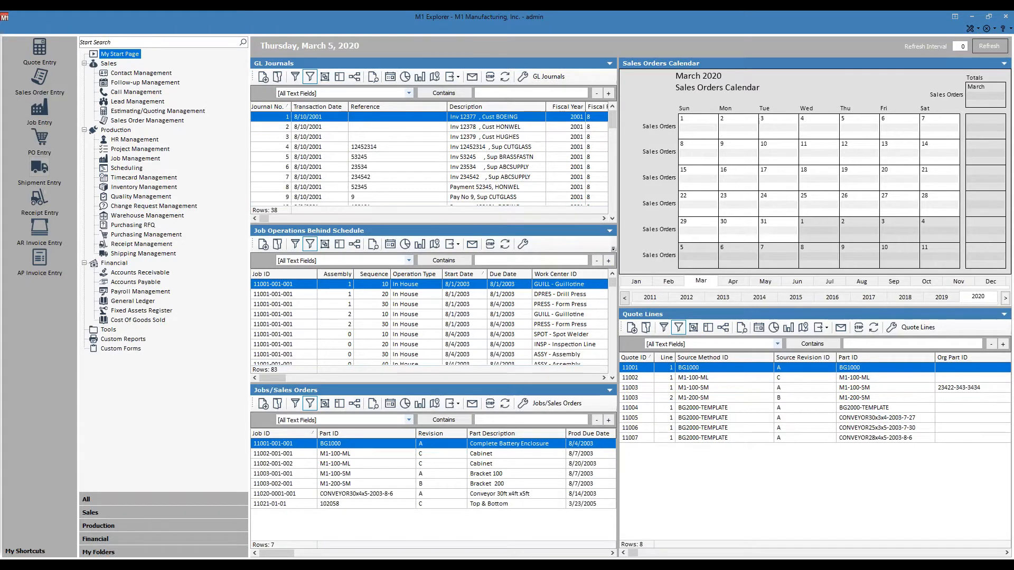
Open the Set Next ID/Change Log tool and filter its tables by "sales".
click(109, 330)
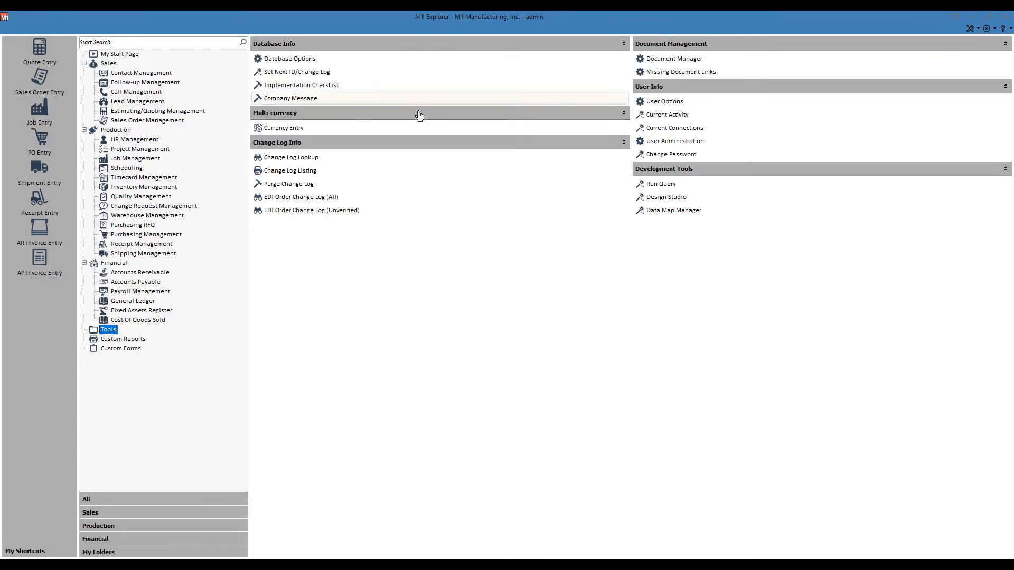
click(415, 76)
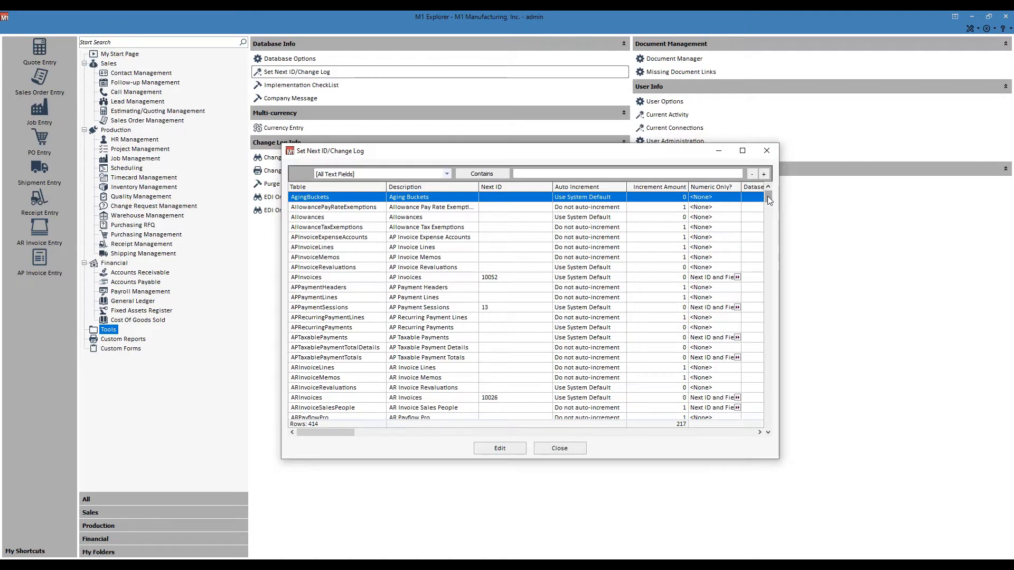
drag(768, 196, 766, 281)
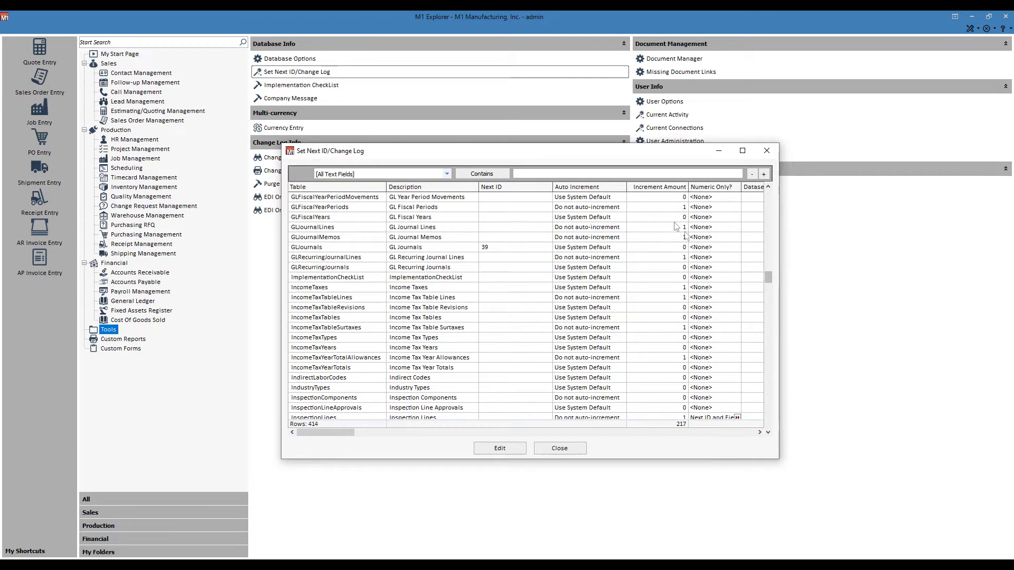
click(603, 173)
text(sale)
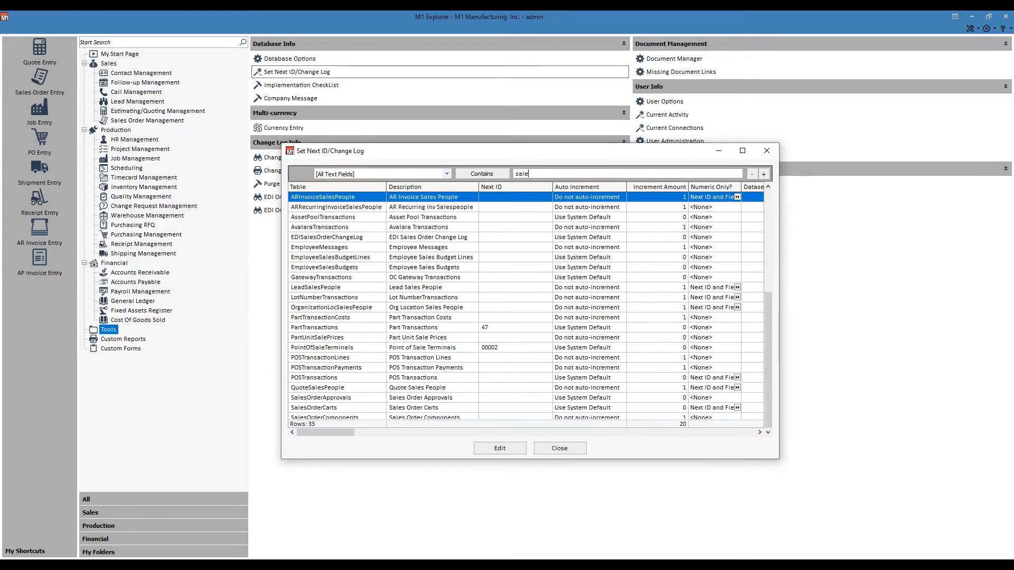
text(s)
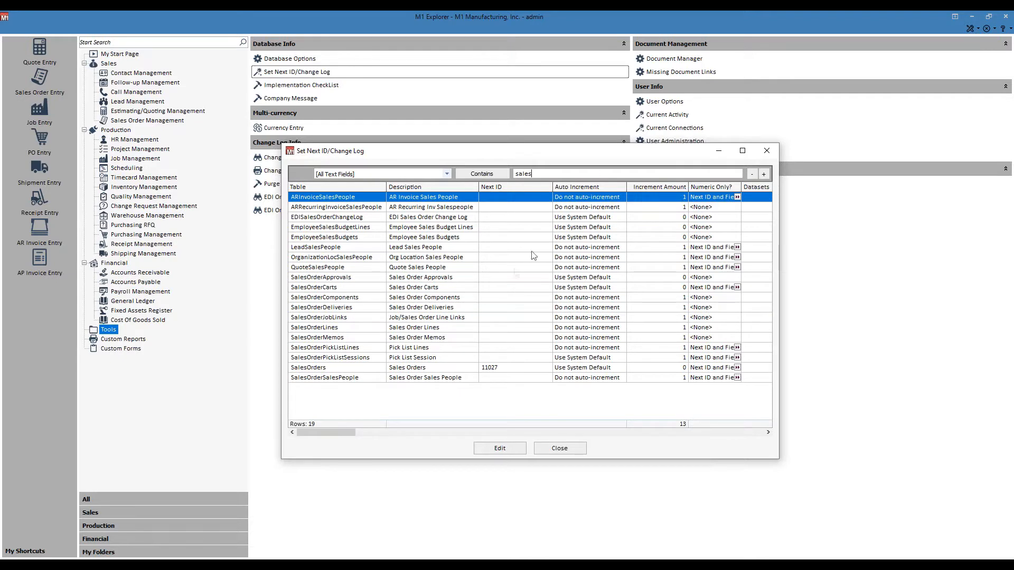
Edit the SalesOrders table's ID settings, setting Next ID to S10A and Numeric Only to No.
click(379, 369)
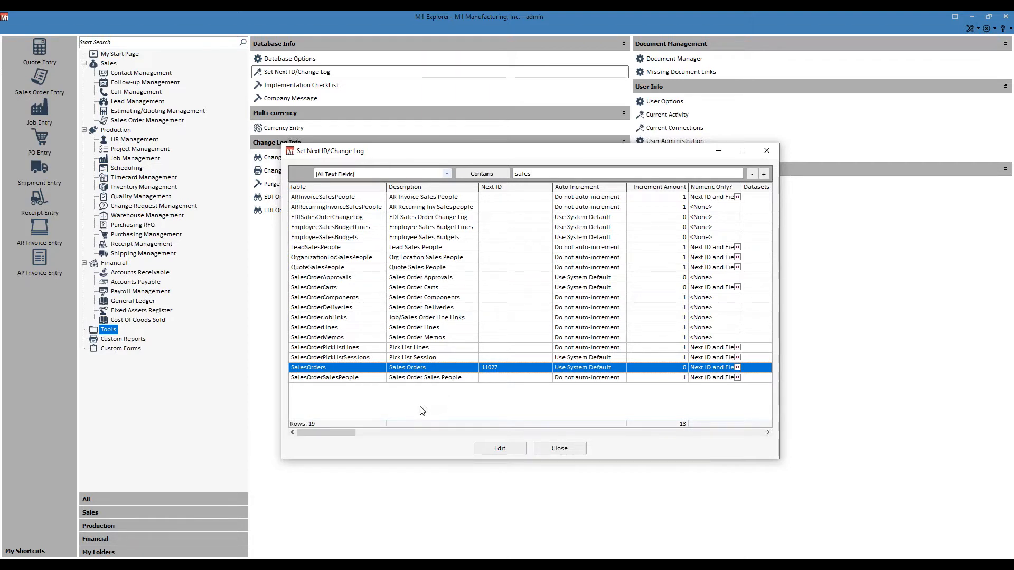
drag(349, 431, 748, 422)
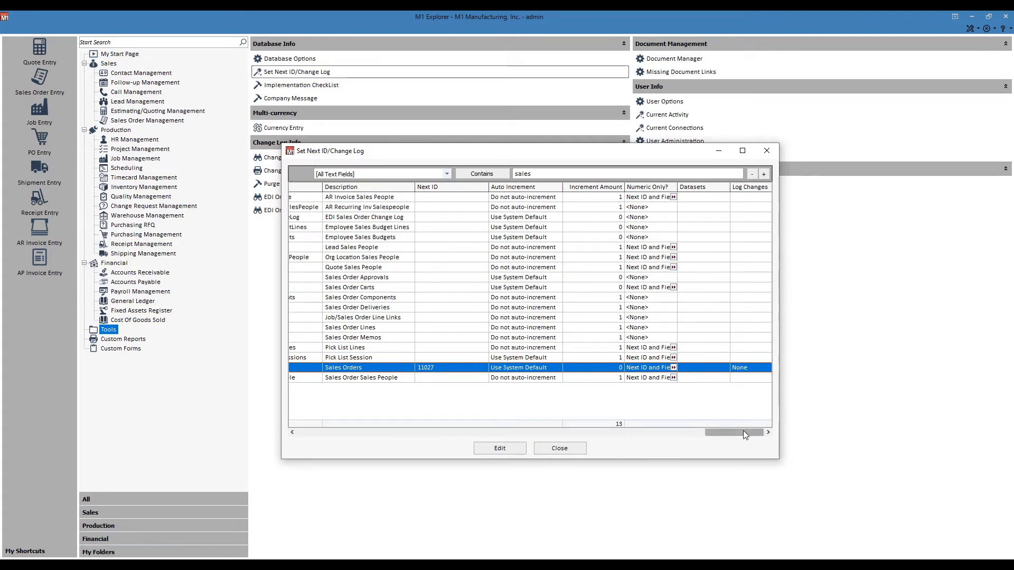
drag(746, 433, 343, 423)
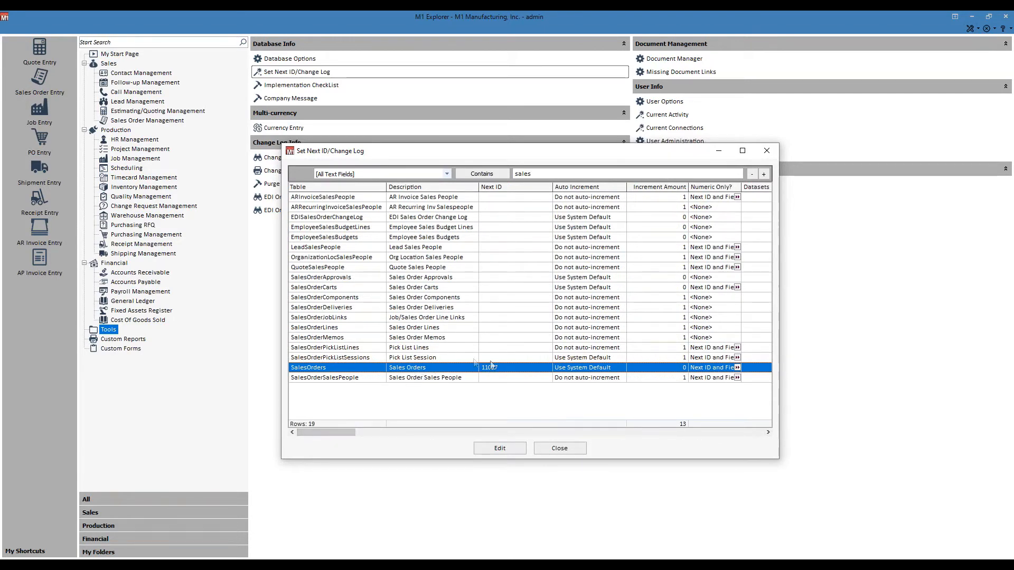
double_click(539, 373)
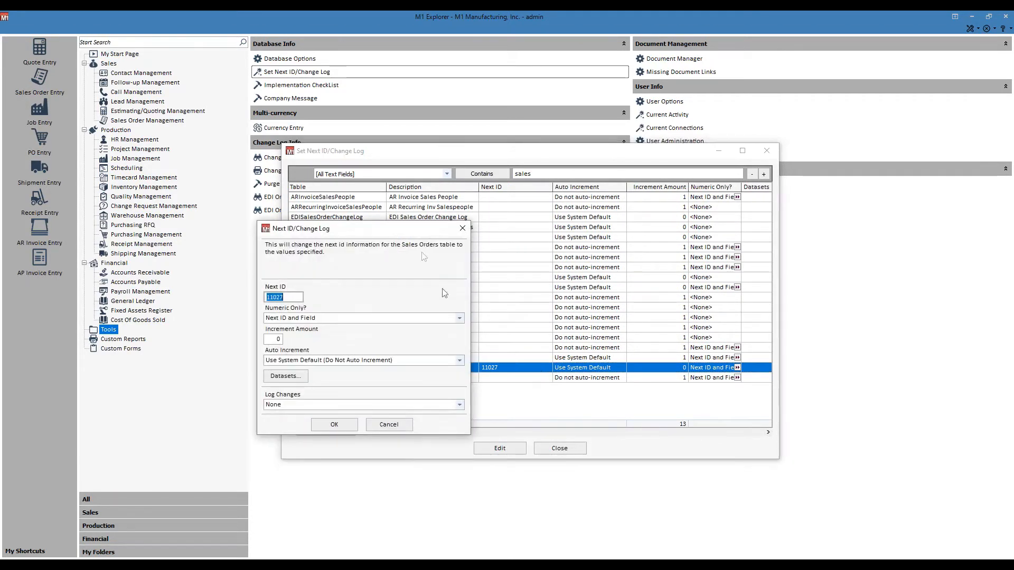
drag(412, 227, 582, 201)
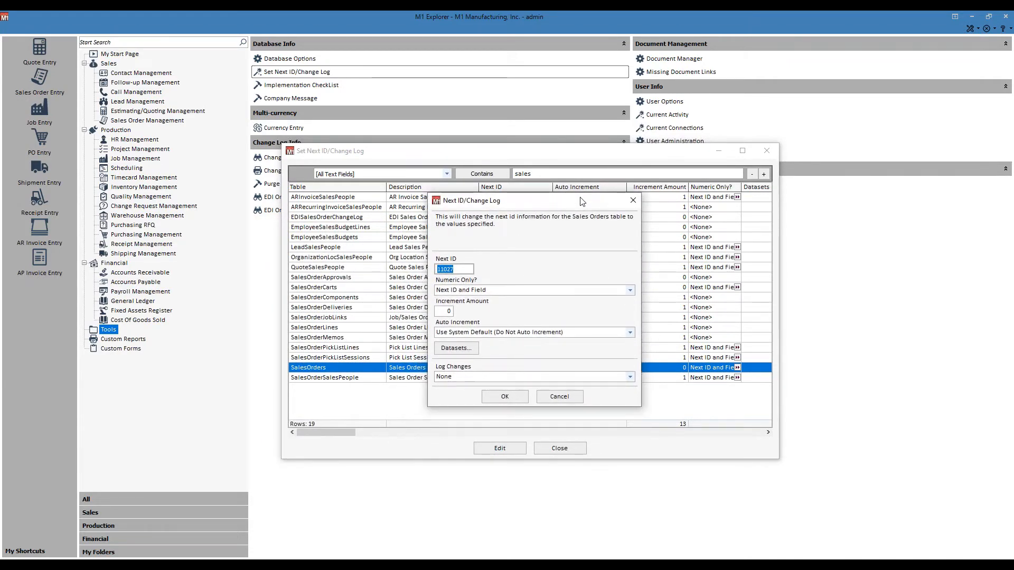
text(5)
click(542, 292)
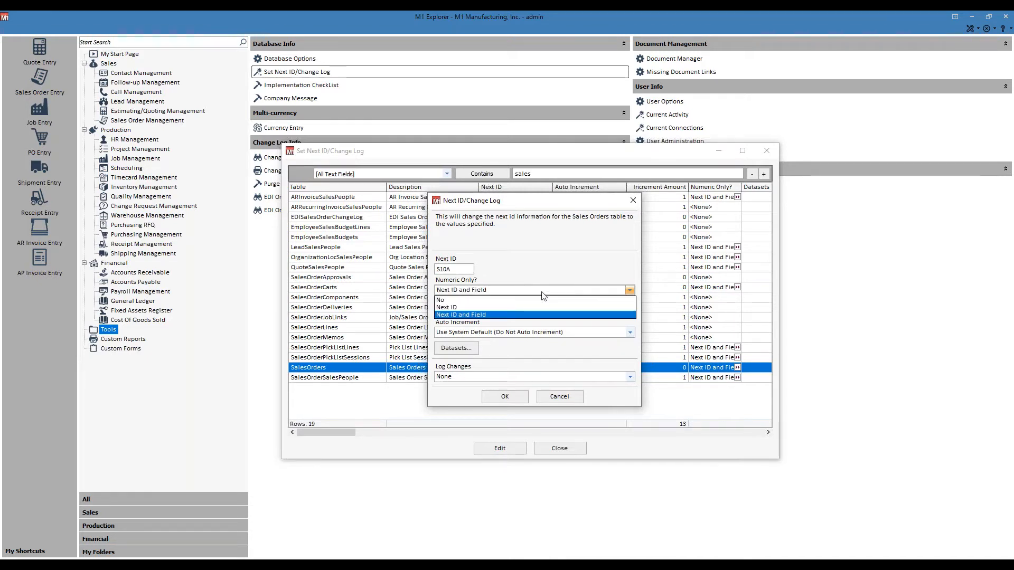
click(502, 301)
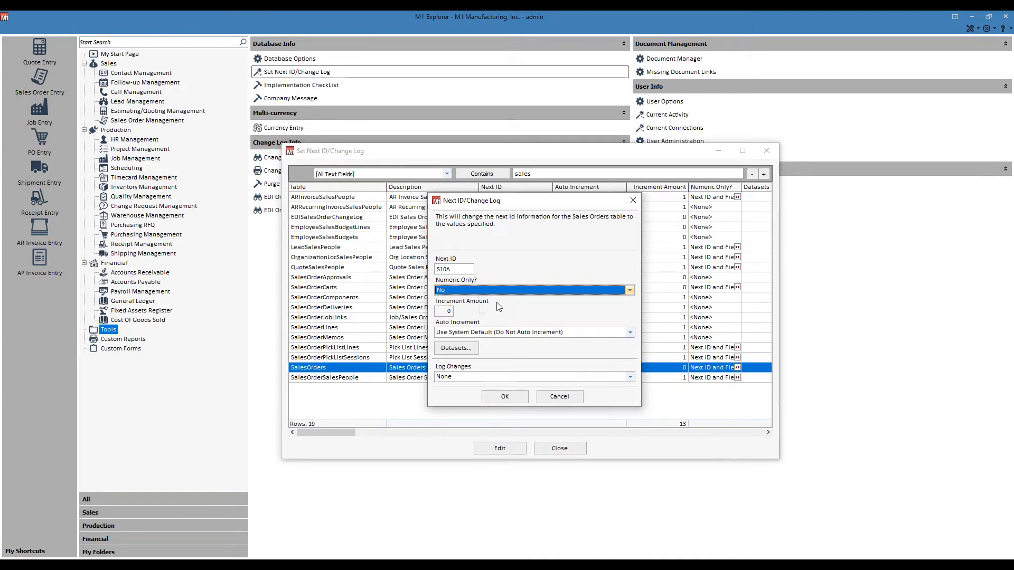
Turn on Auto Increment for the Sales Orders IDs and accept the current dataset selection.
click(449, 312)
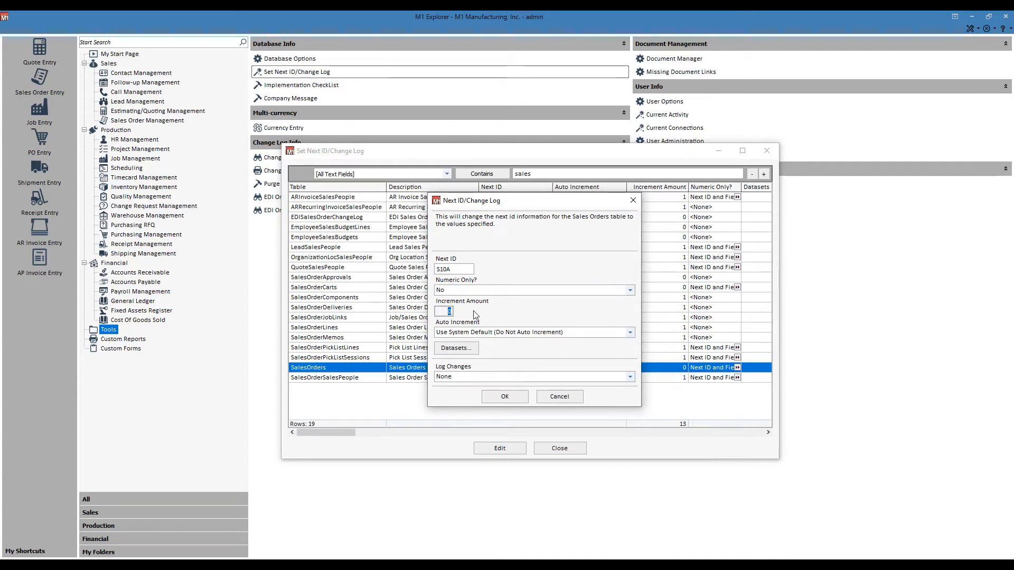
click(626, 338)
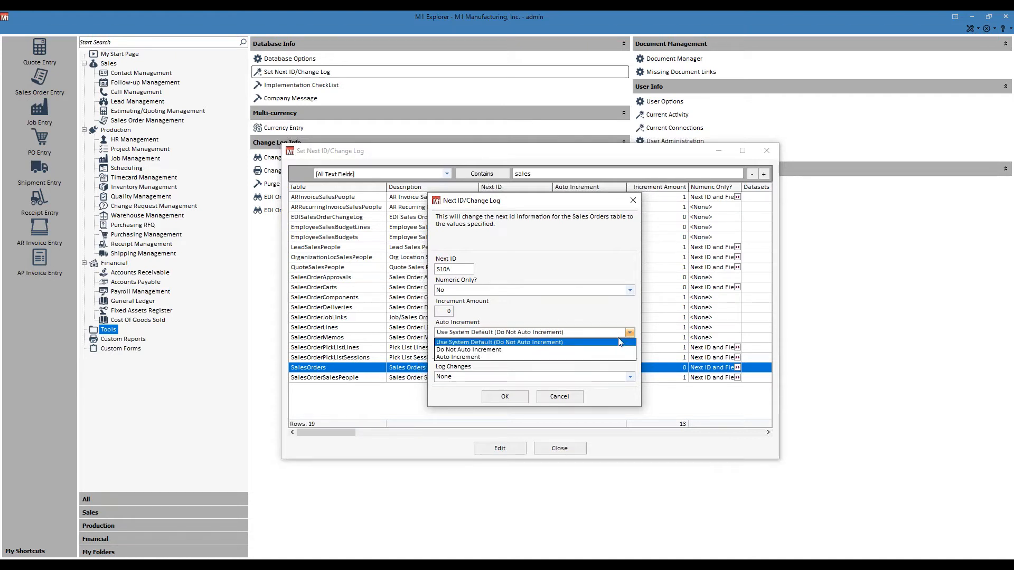
click(542, 357)
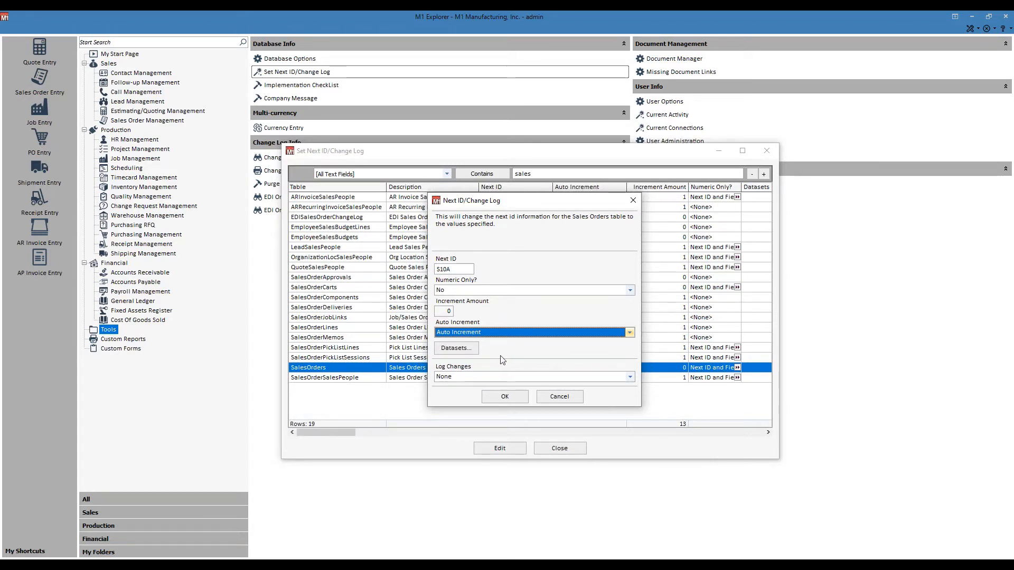
click(473, 353)
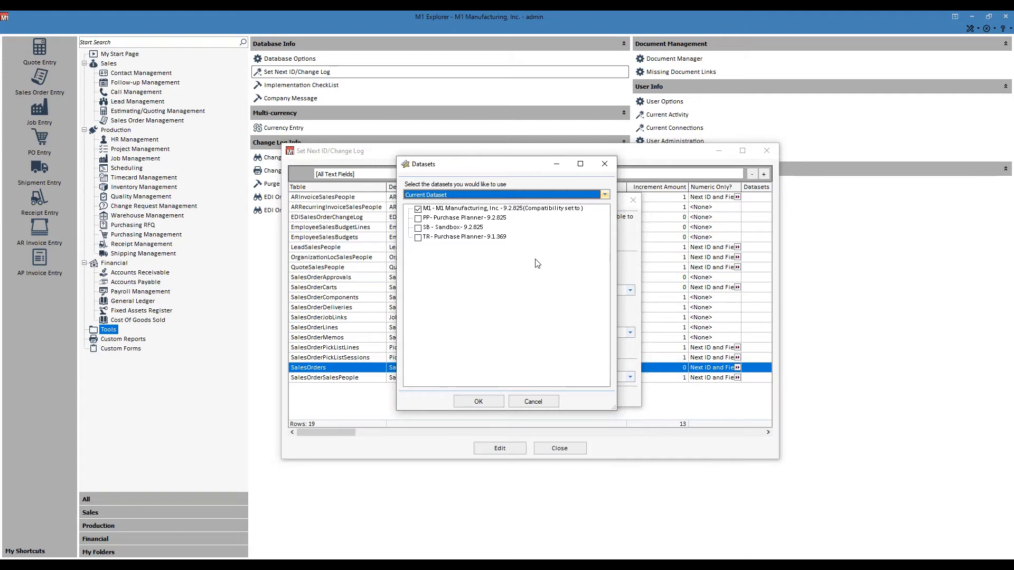
click(492, 403)
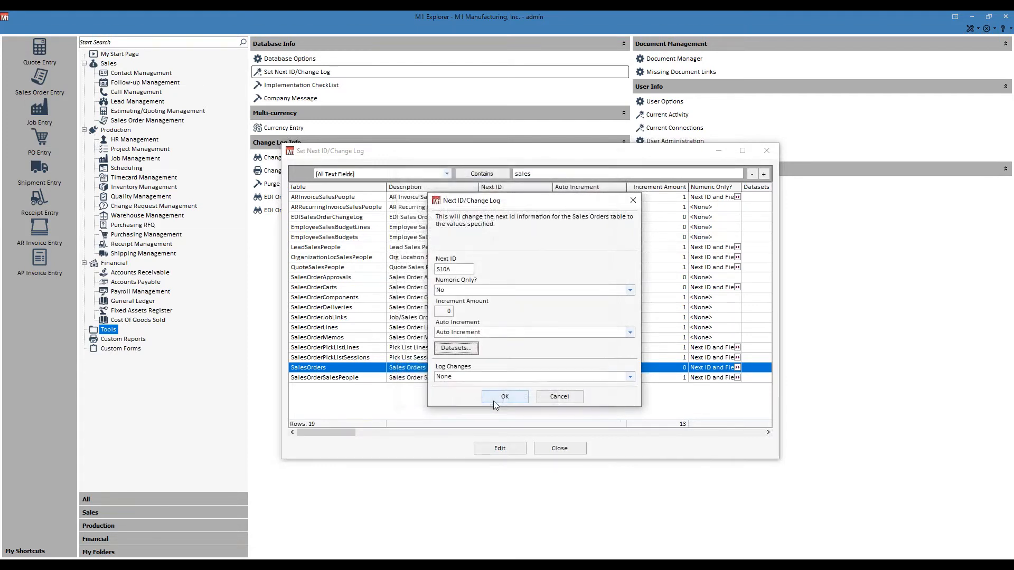
Set Log Changes to Record Level for Sales Orders, save the settings and close the table list.
click(630, 378)
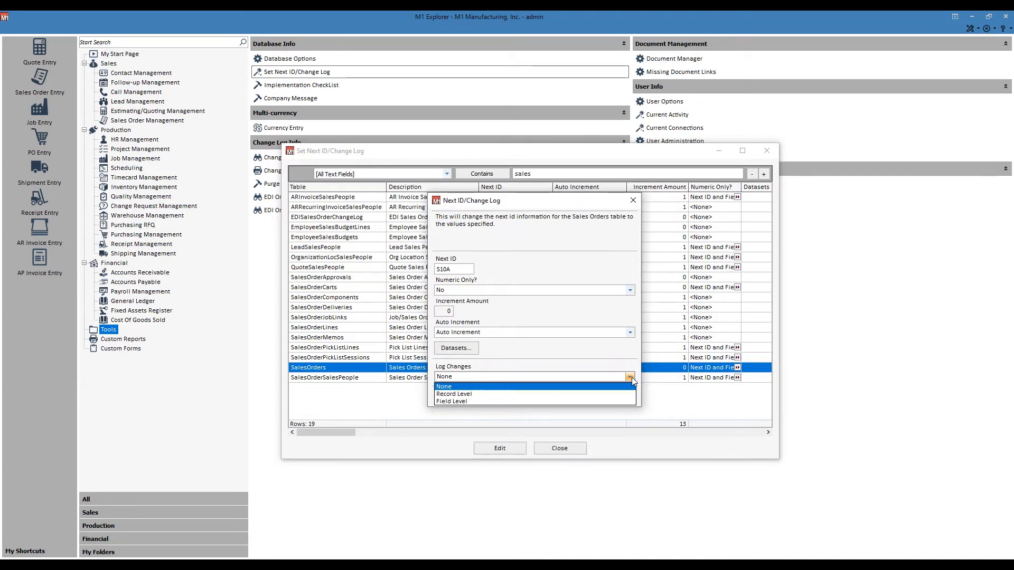
click(631, 377)
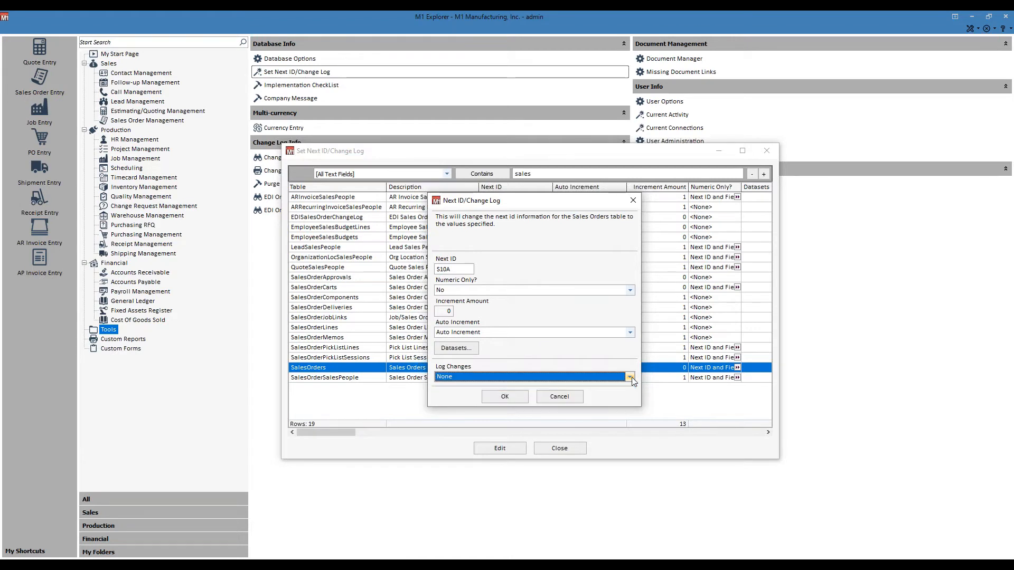
click(630, 377)
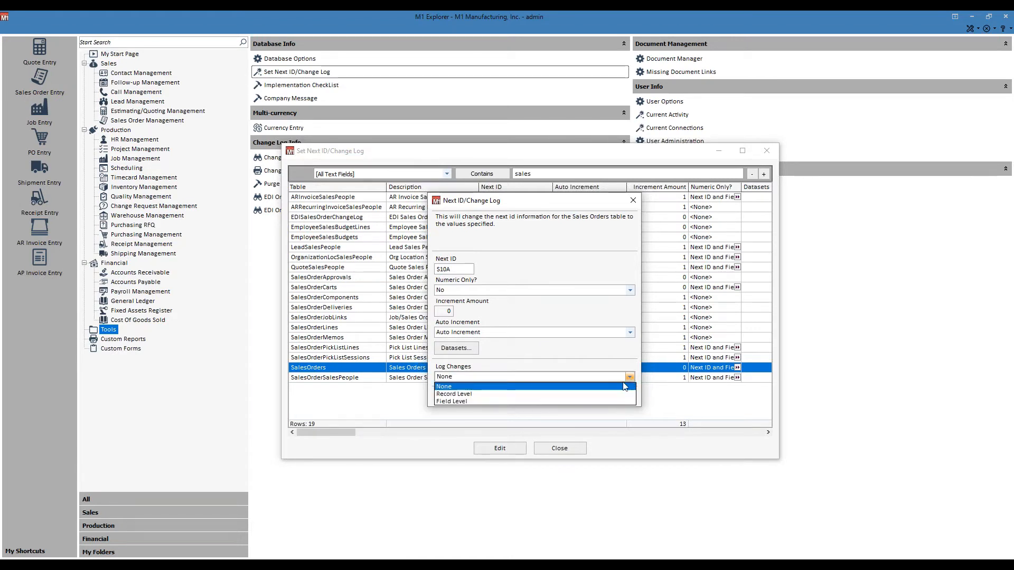
click(509, 394)
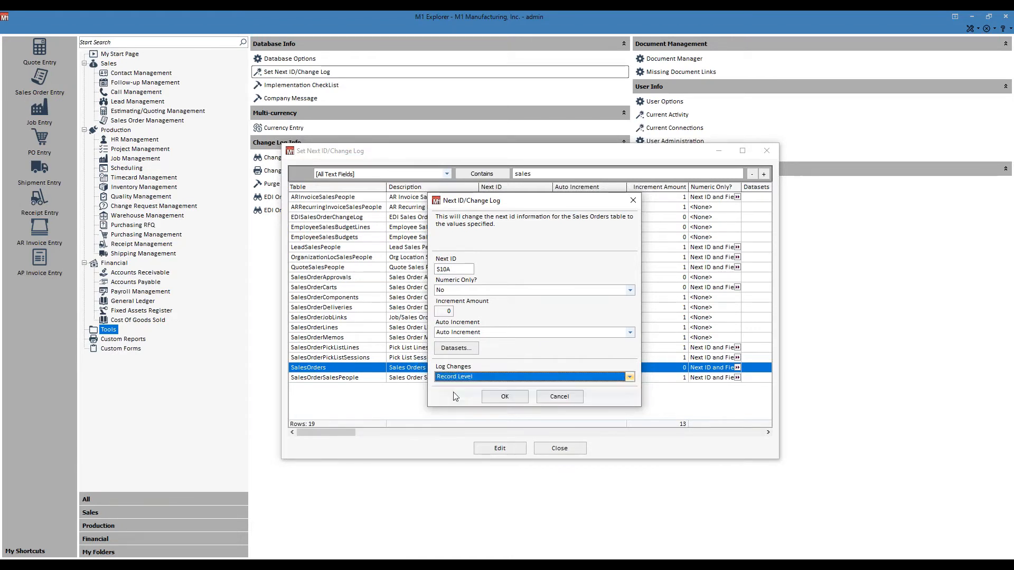
click(505, 397)
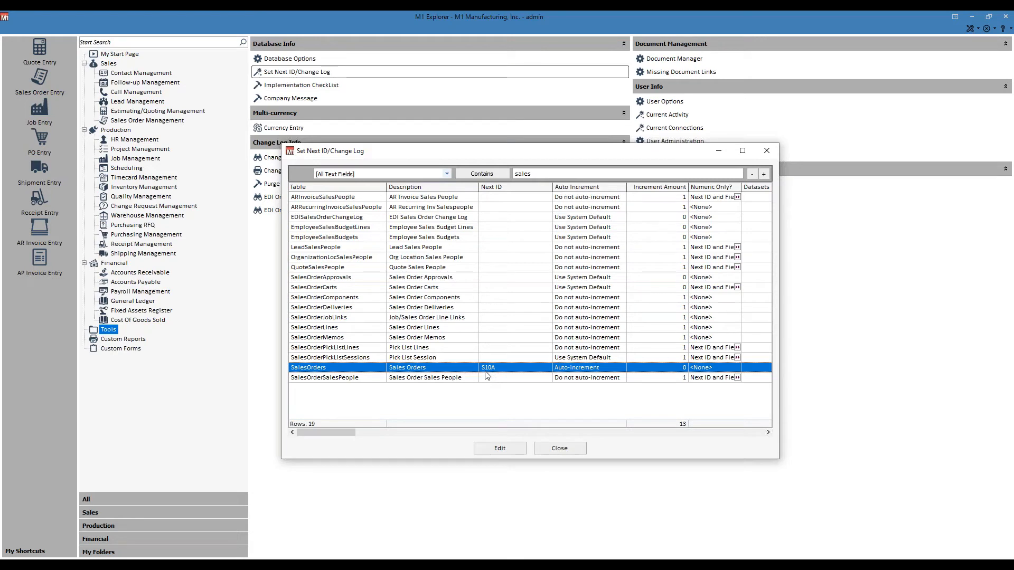
click(553, 450)
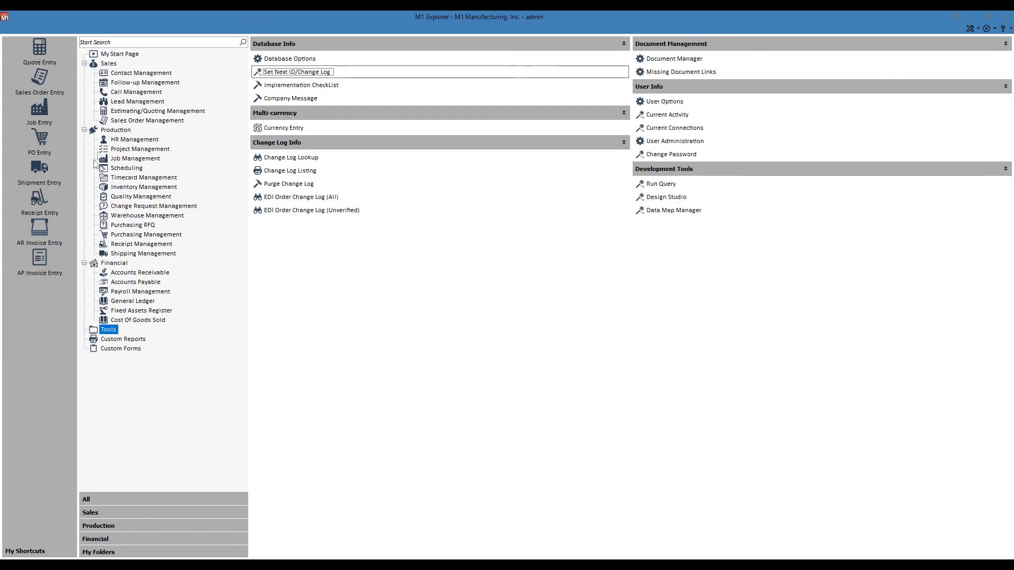
Create a new sales order in Sales Order Entry with FORD as the customer ID.
click(118, 121)
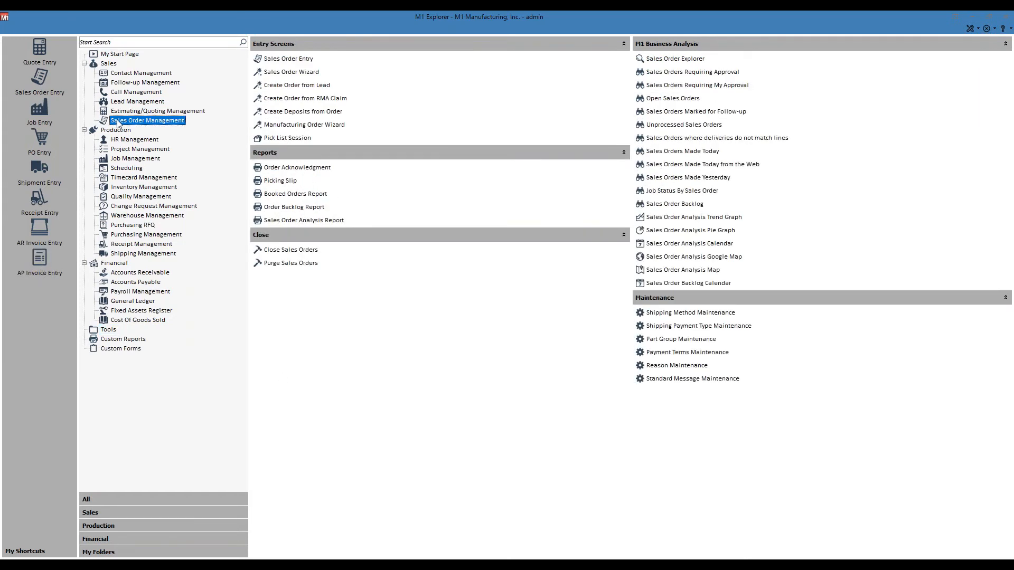
click(378, 59)
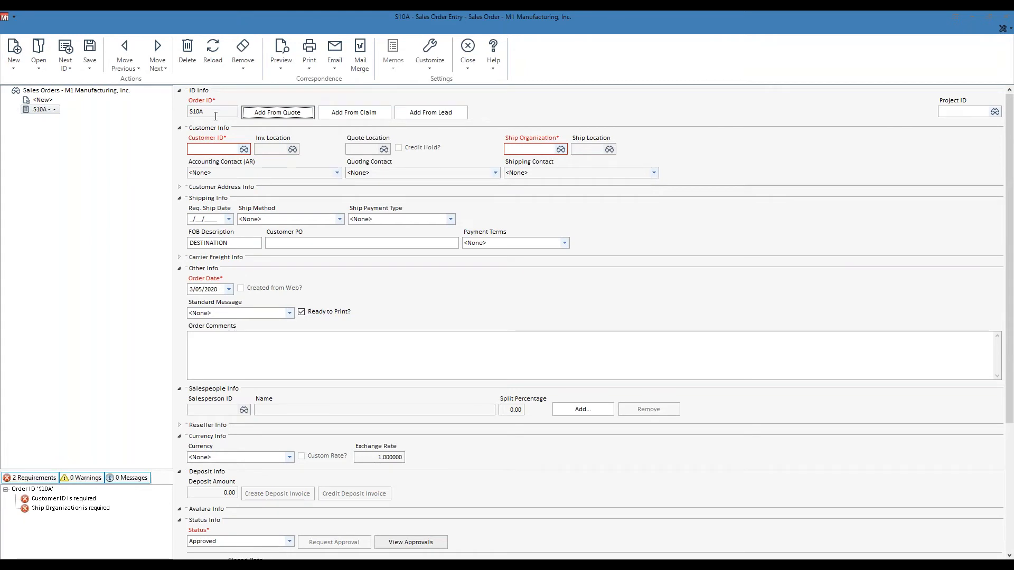
drag(215, 116, 169, 116)
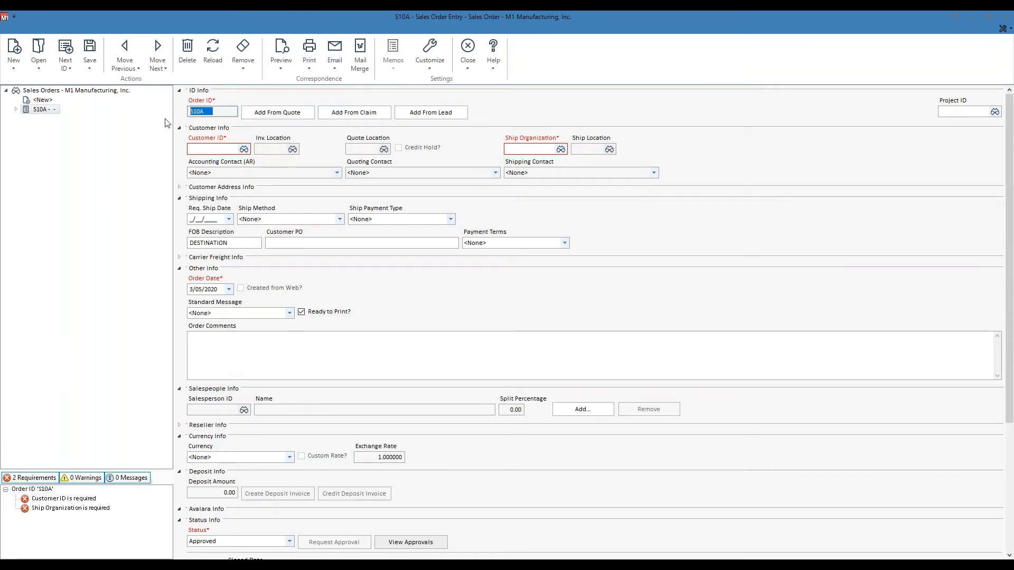
click(210, 149)
text(FORD)
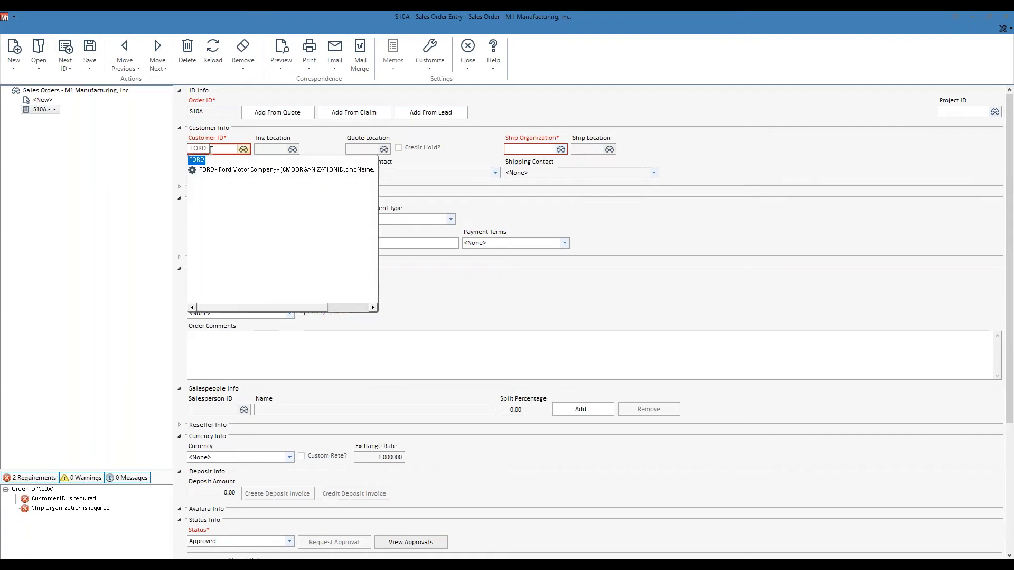
click(213, 170)
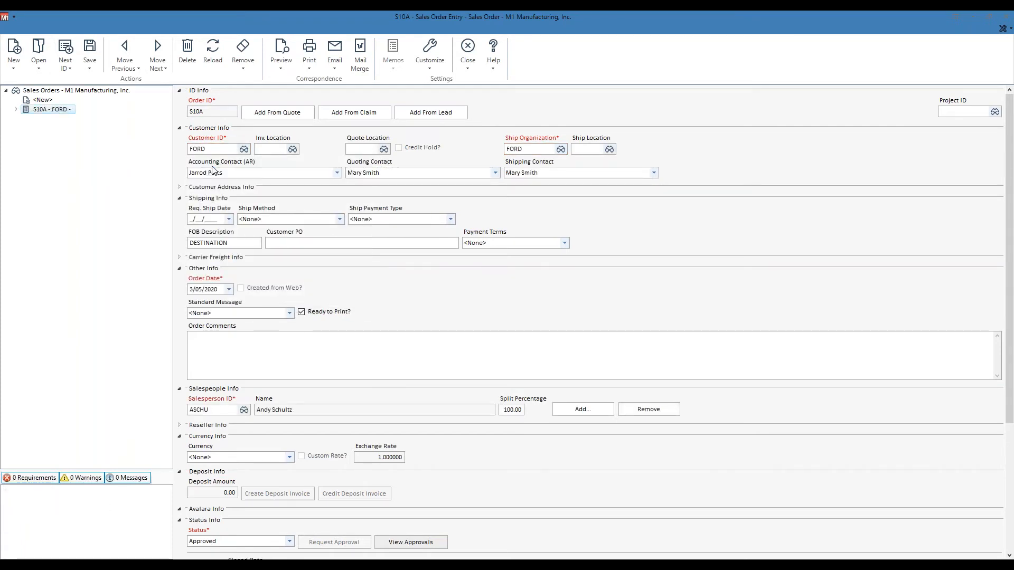
Check the FORD order's ID field and add a second new sales order.
click(232, 113)
click(231, 113)
click(41, 101)
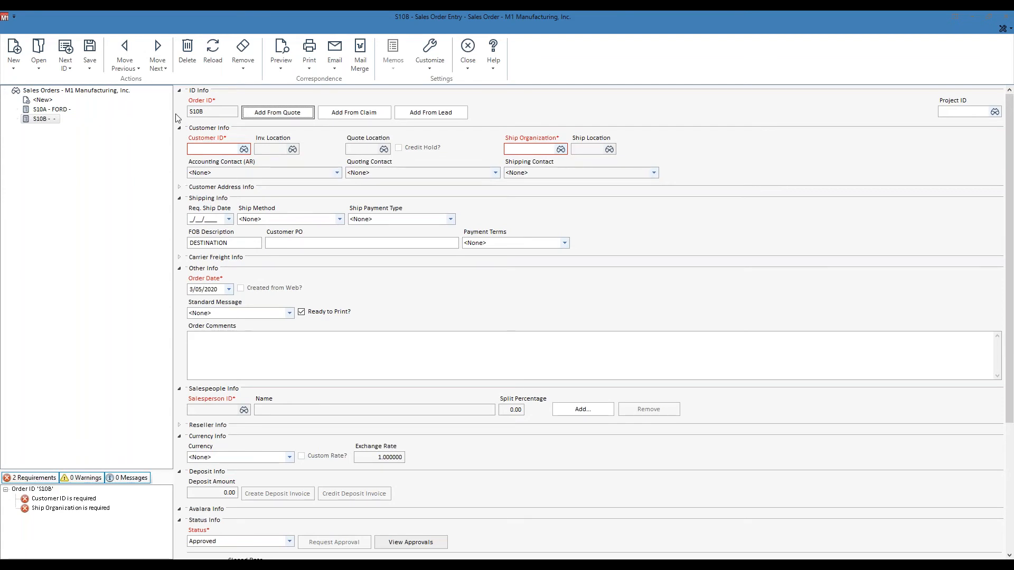
View the Sales Orders next ID settings from within the order entry and cancel without changes.
click(69, 70)
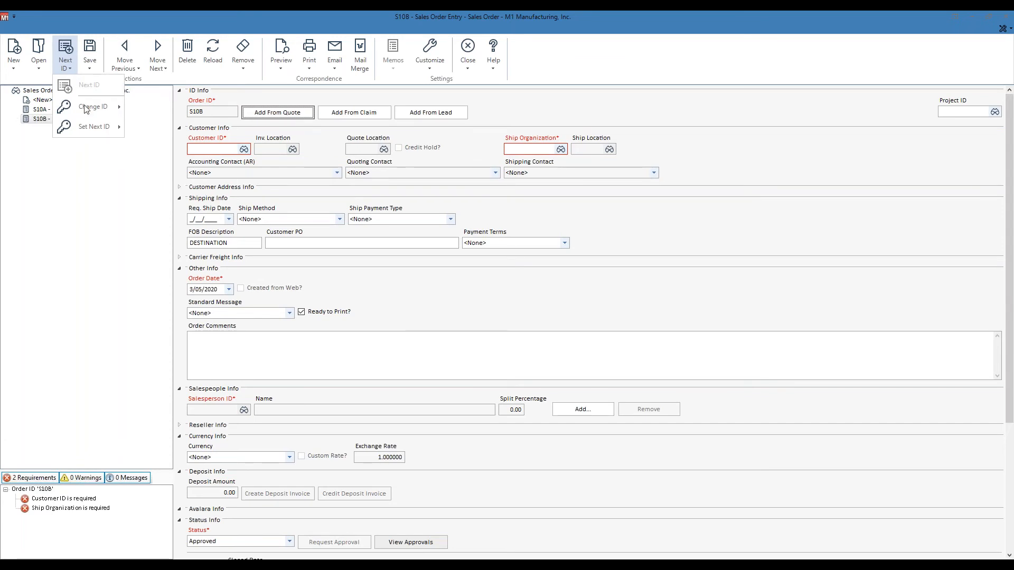
mouse_move(110, 128)
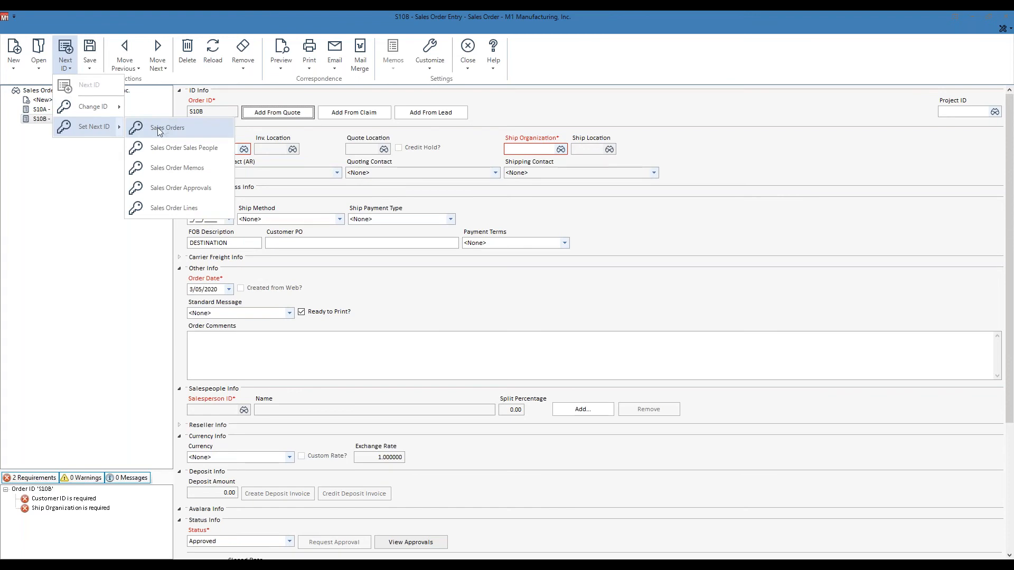
click(229, 132)
click(468, 271)
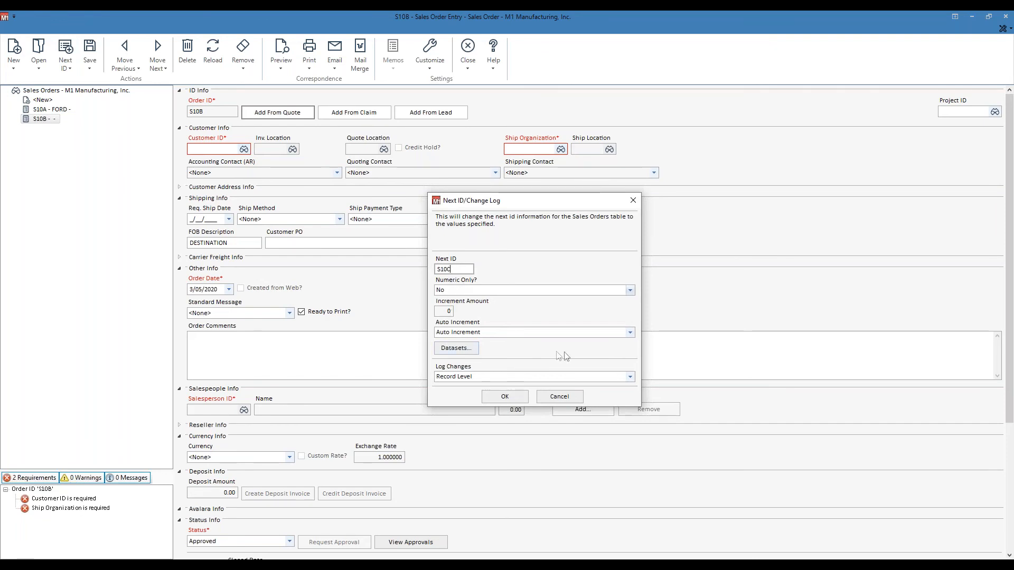
click(559, 396)
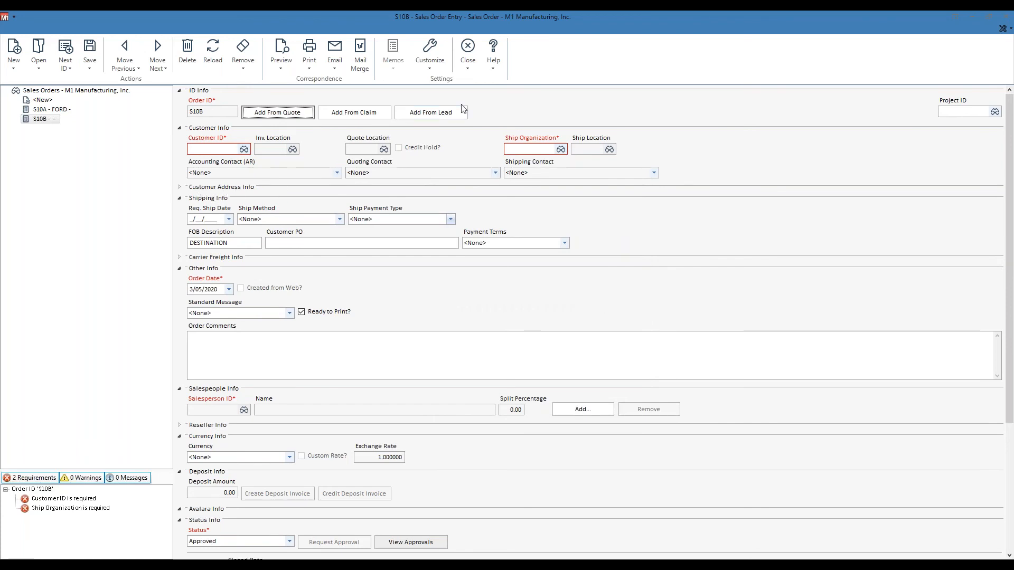
Close Sales Order Entry and return to the Tools functions.
click(468, 49)
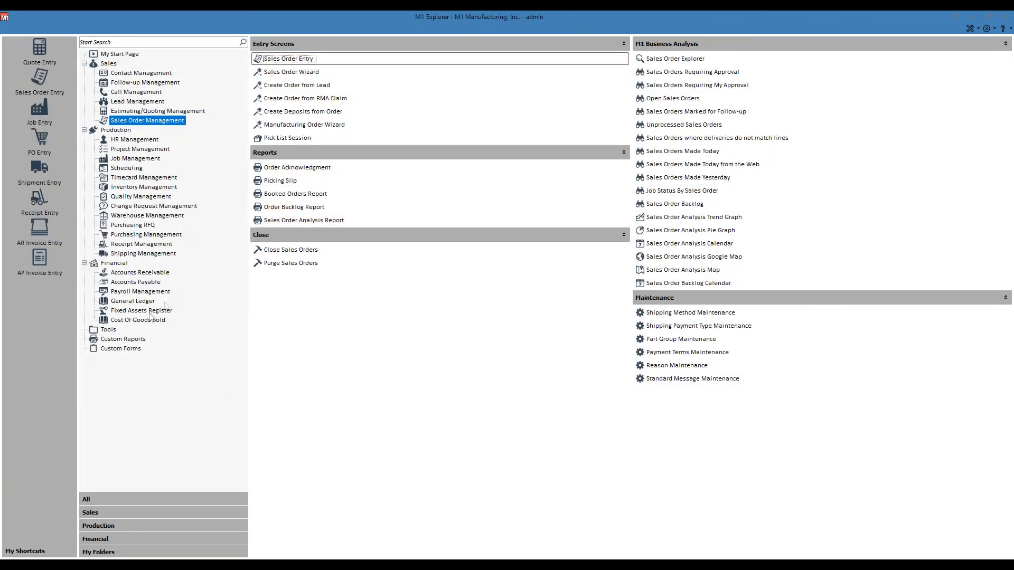
click(109, 331)
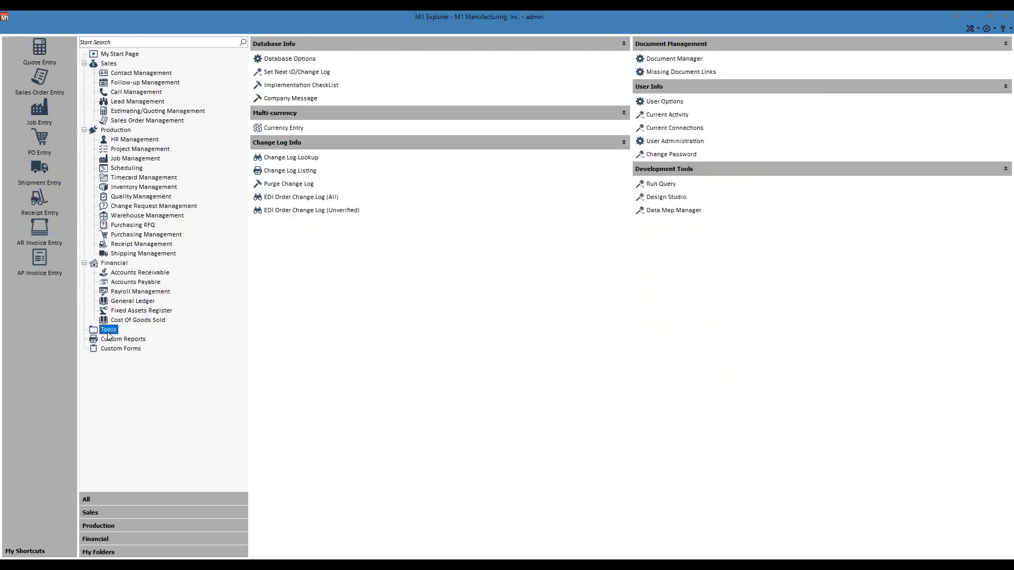